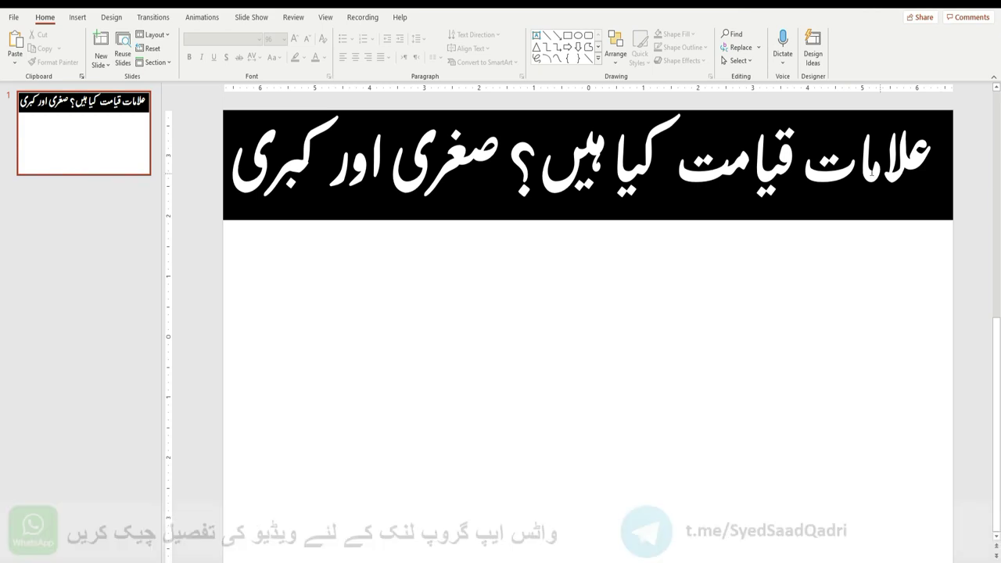
pyautogui.click(231, 164)
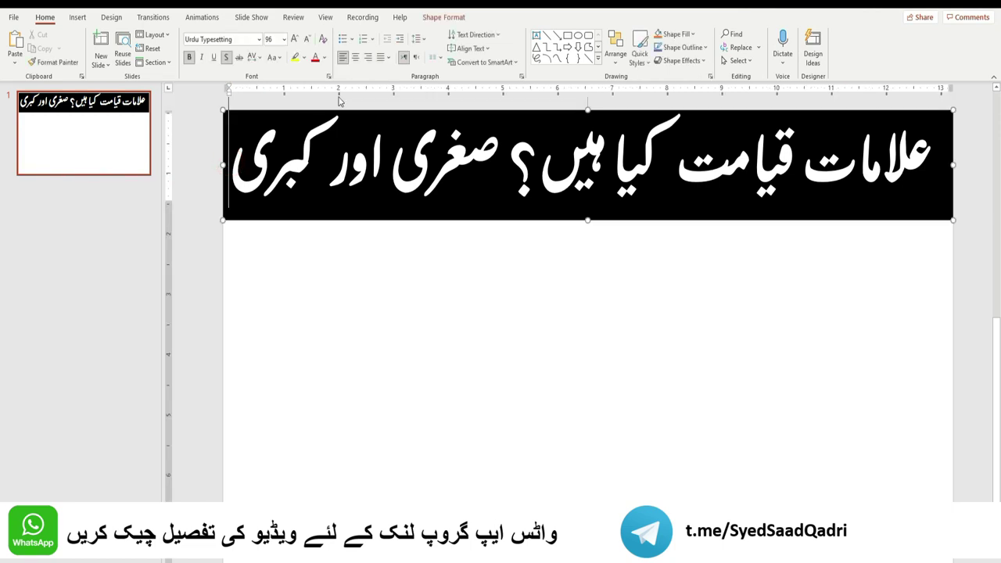
pyautogui.click(78, 17)
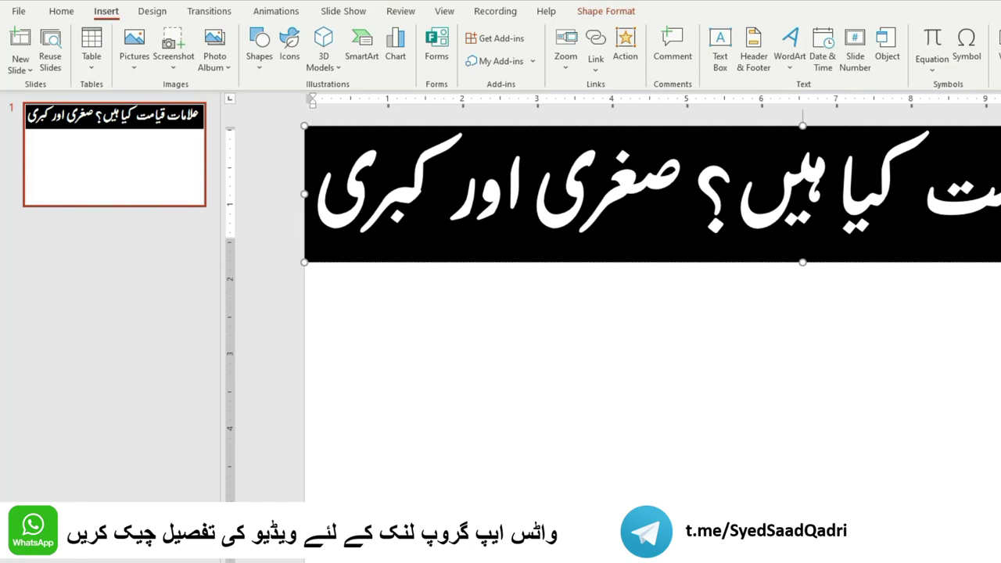
pyautogui.click(966, 55)
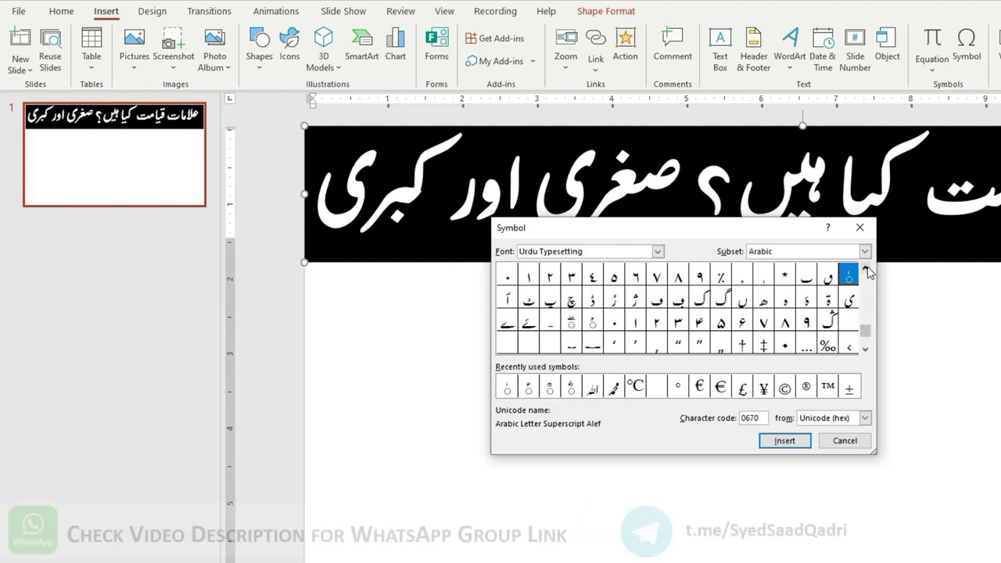
pyautogui.click(865, 269)
pyautogui.click(850, 299)
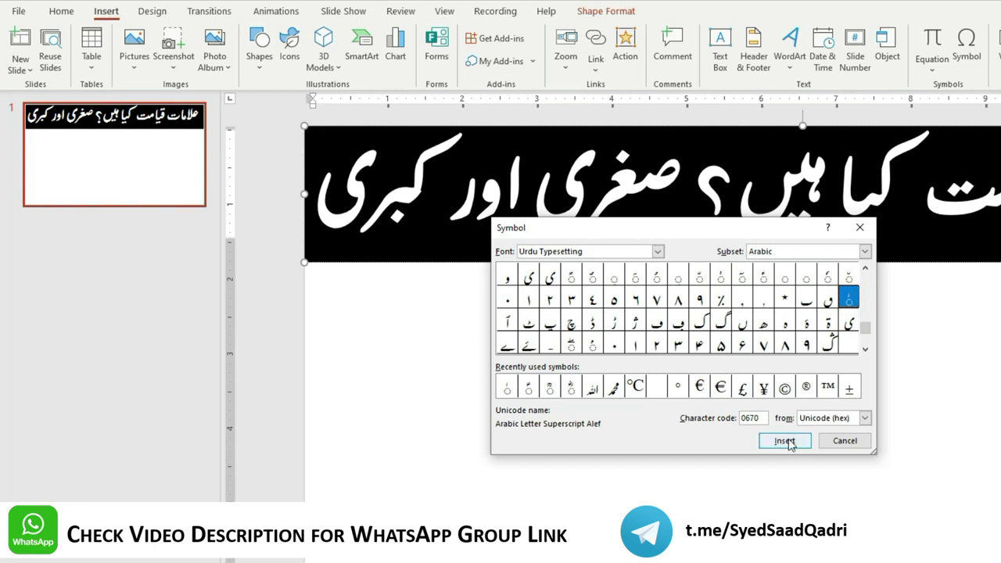
pyautogui.click(861, 228)
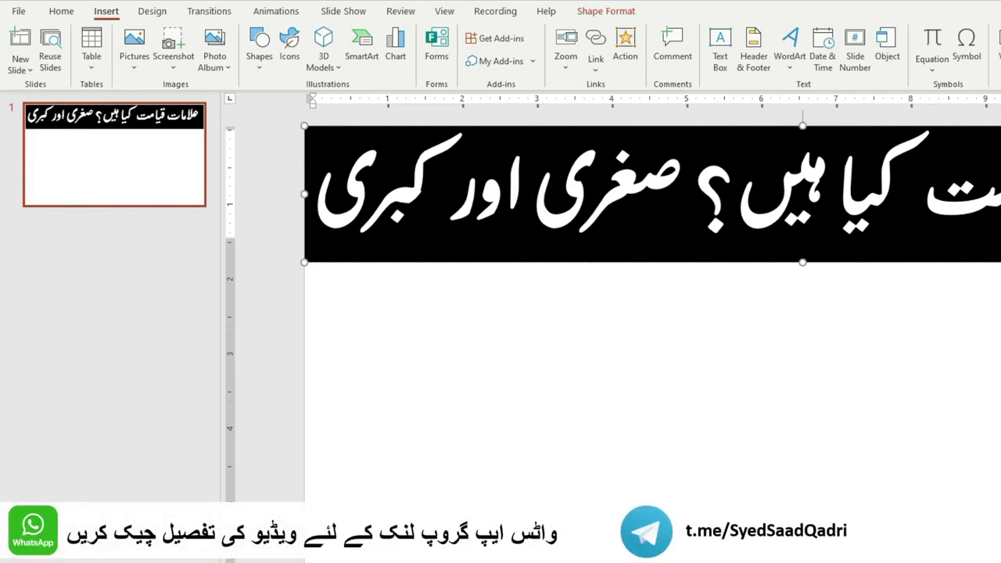
# Insert the Arabic Letter Superscript Alef (0670) after صغری and again after کبری in the title
pyautogui.click(969, 48)
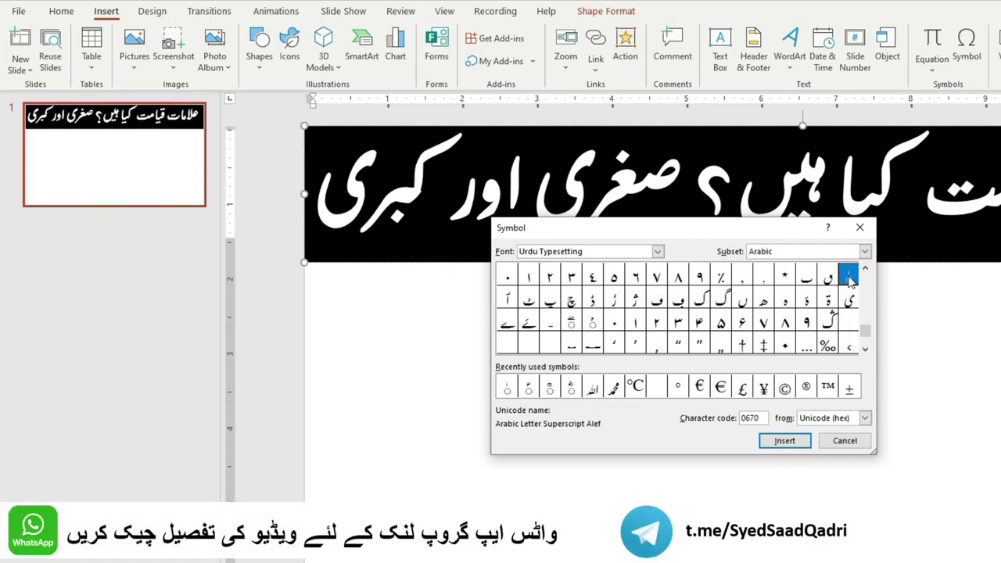
pyautogui.click(790, 442)
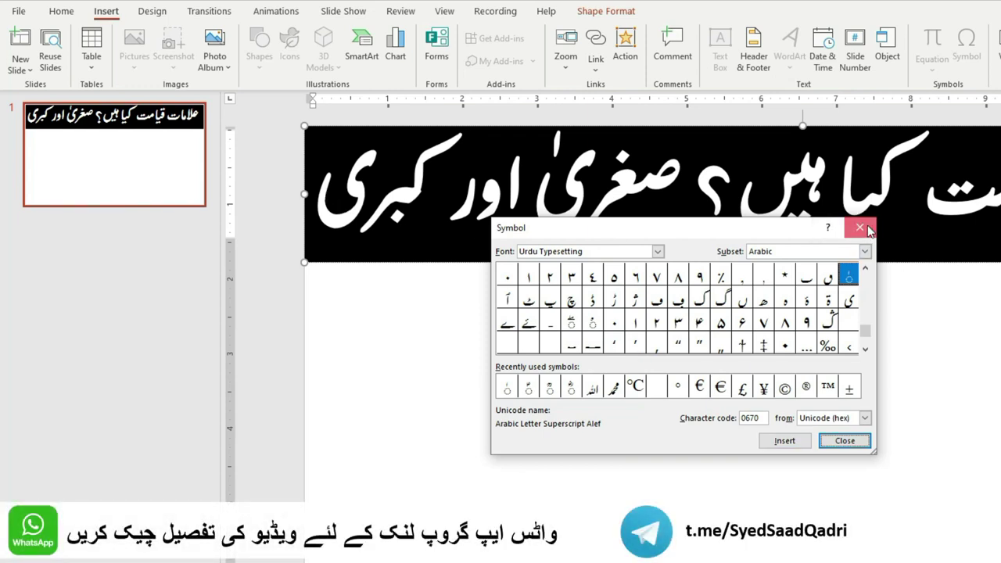
pyautogui.click(861, 227)
pyautogui.click(321, 200)
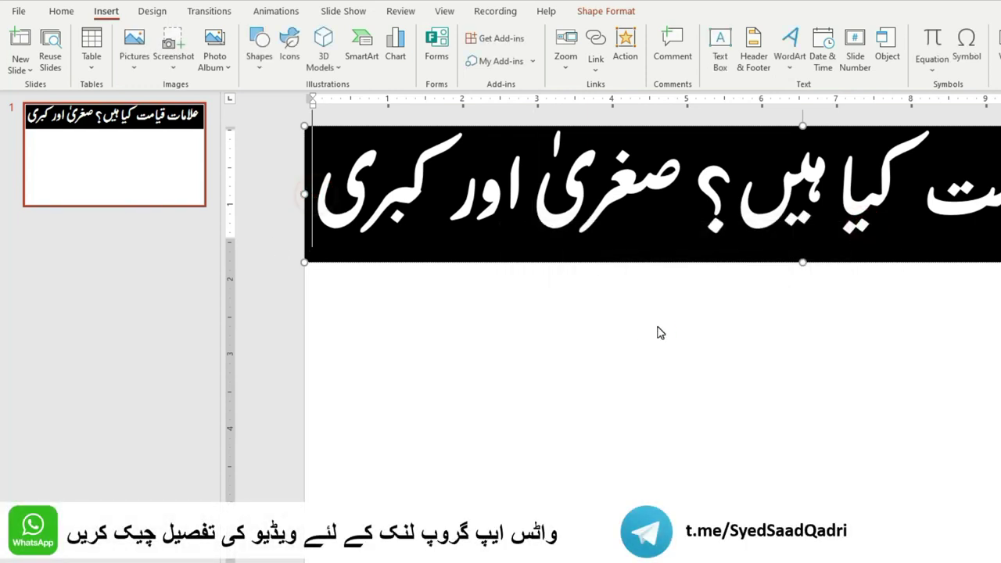
pyautogui.click(967, 47)
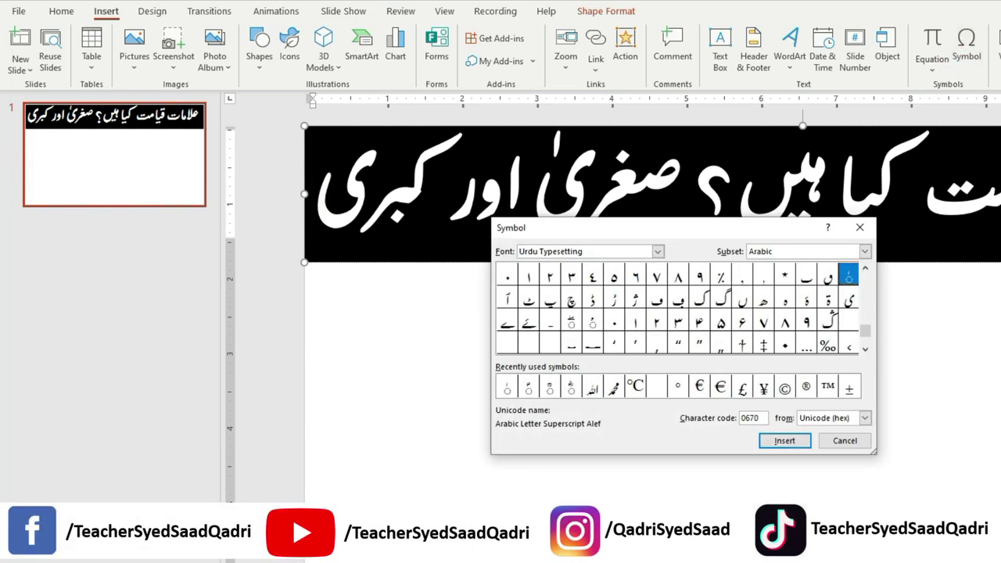
pyautogui.click(798, 442)
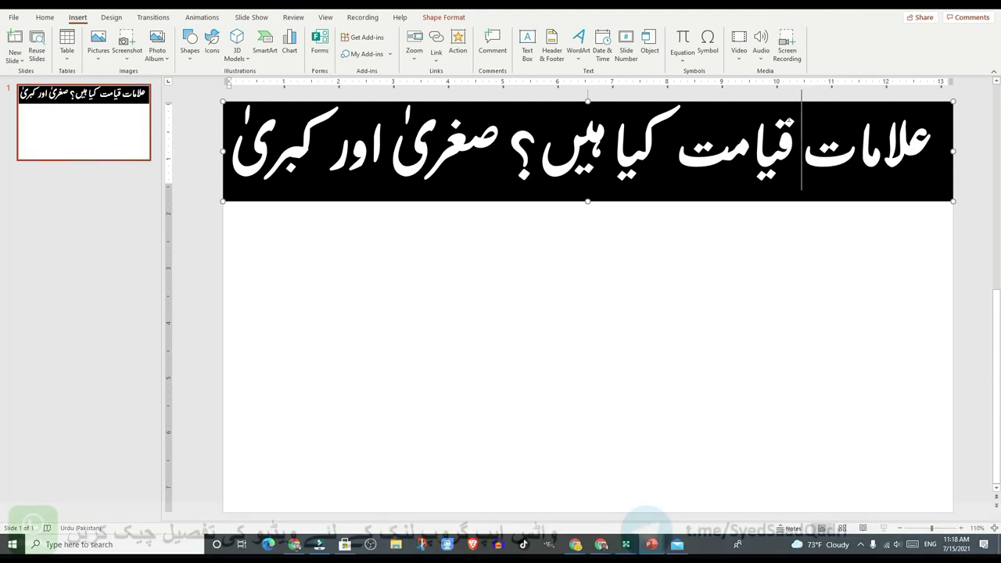
# Insert an Arabic Kasra (0650) under the last letter of علامات to make علاماتِ
pyautogui.click(708, 41)
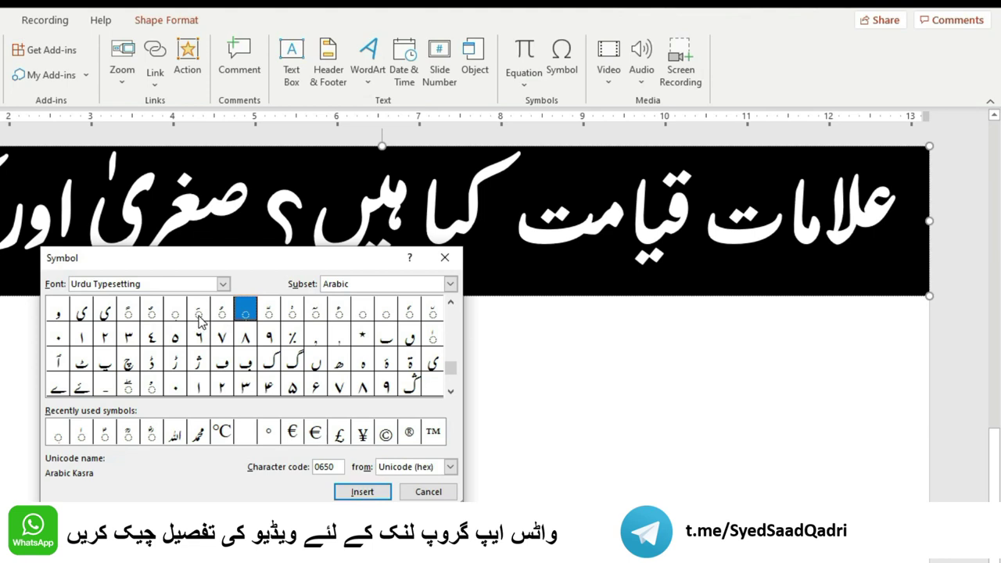
pyautogui.click(245, 313)
pyautogui.click(363, 493)
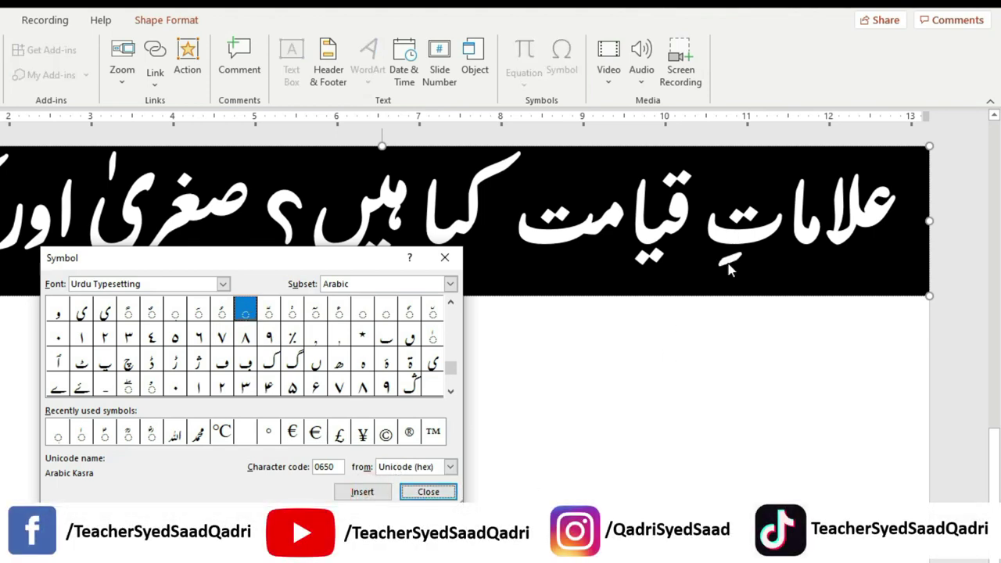
pyautogui.click(443, 258)
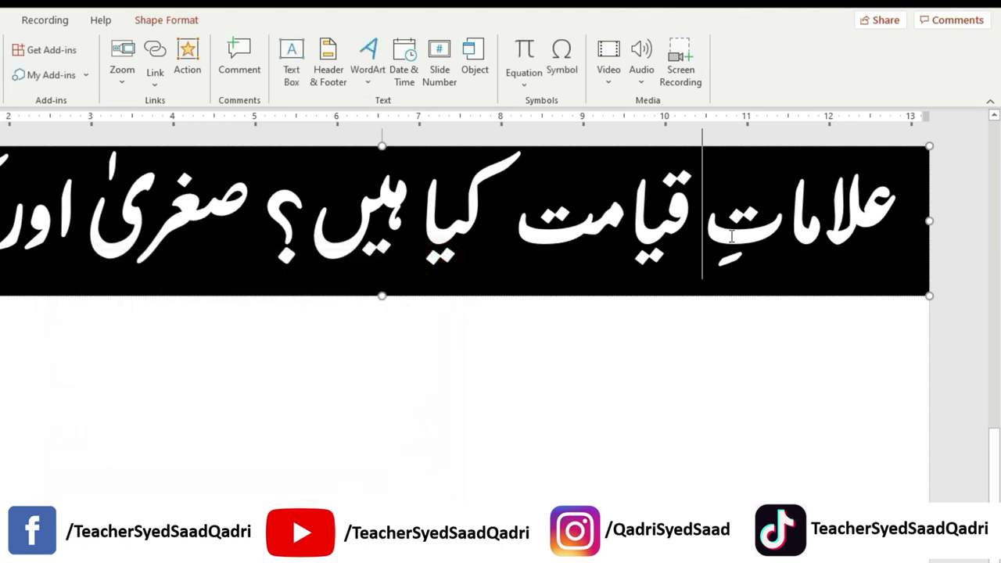